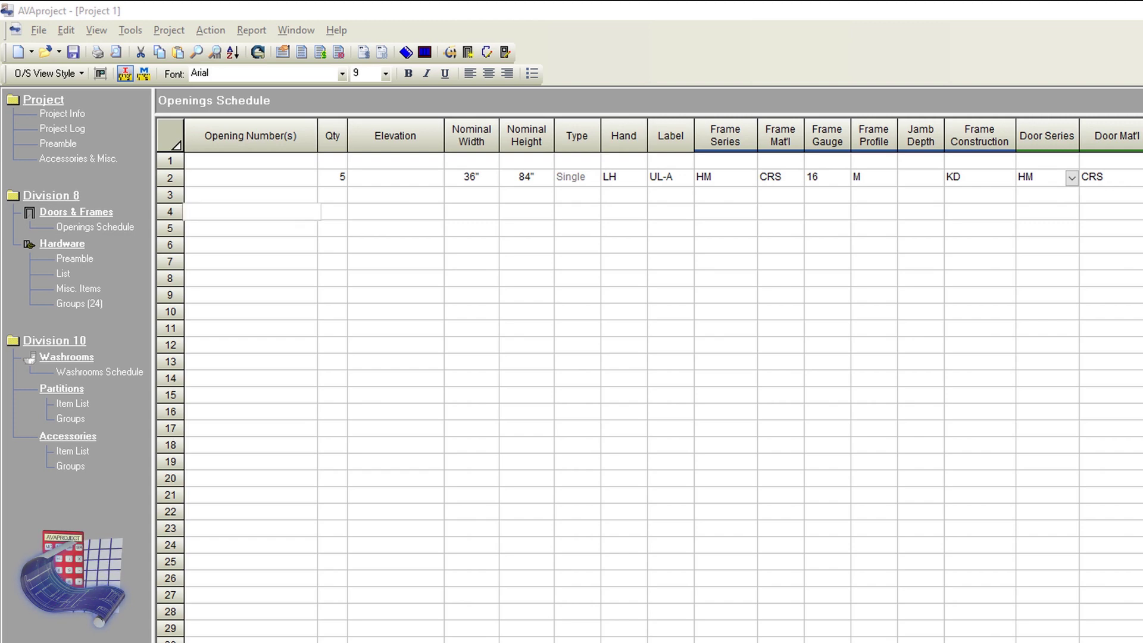
# Step: Enter the opening numbers "101, 121, 135, 147, 154" in row 4 and "201-205" in row 6
pyautogui.click(250, 211)
pyautogui.write('101, 121, 135, 147, 154')
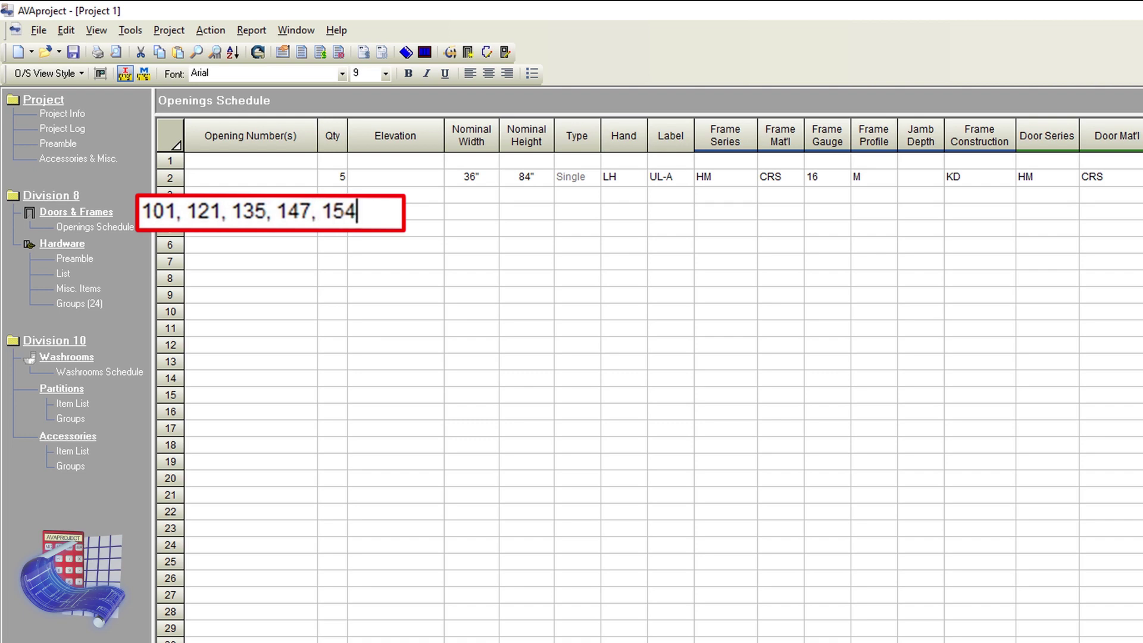
pyautogui.click(250, 245)
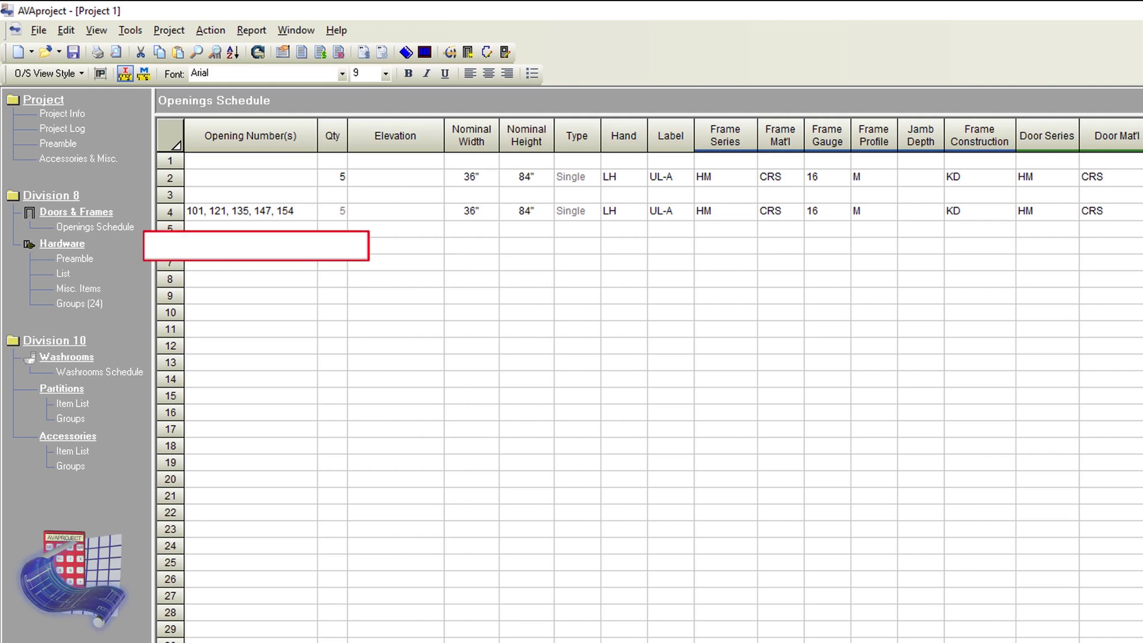
pyautogui.write('01-205')
pyautogui.press('Return')
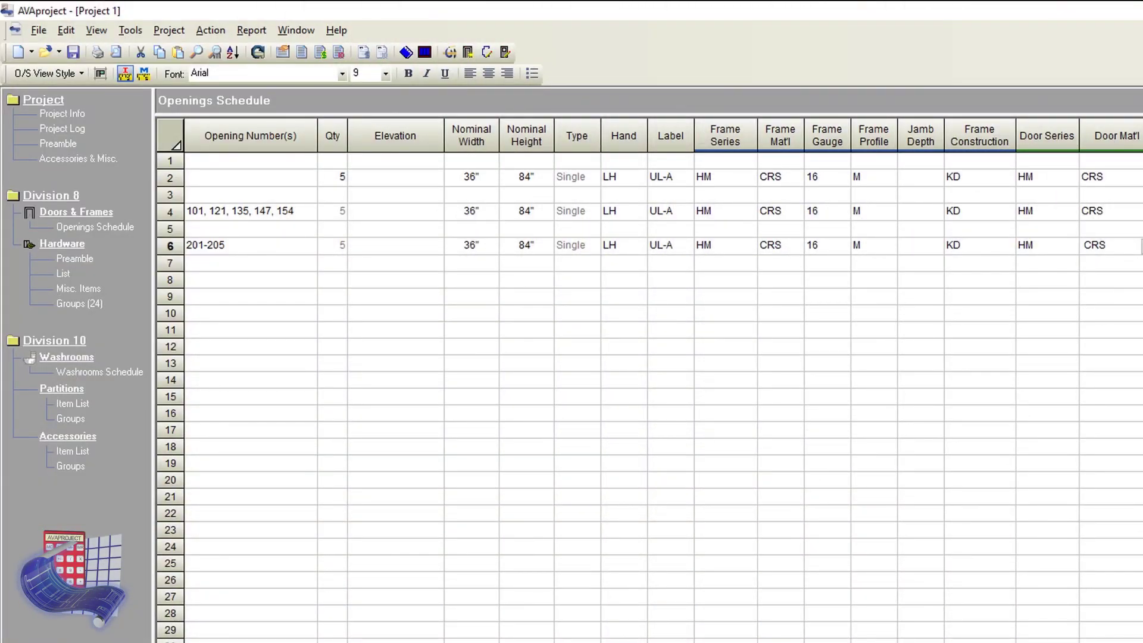
# Step: Split the unnumbered quantity-5 entry in row 2 into individual openings
pyautogui.click(250, 177)
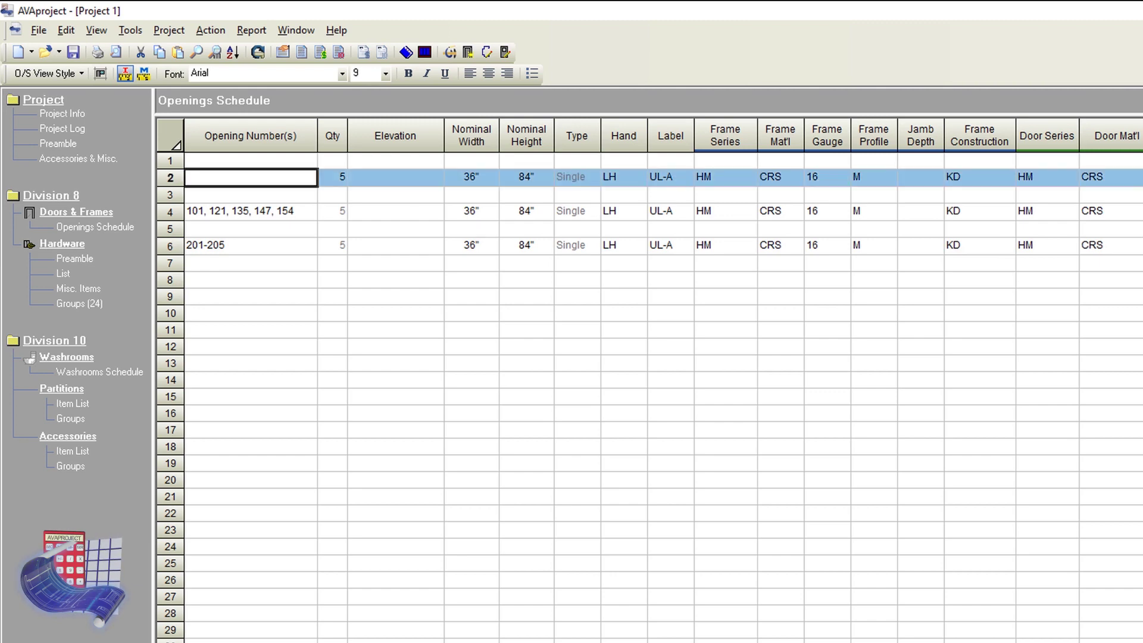
pyautogui.rightClick(168, 176)
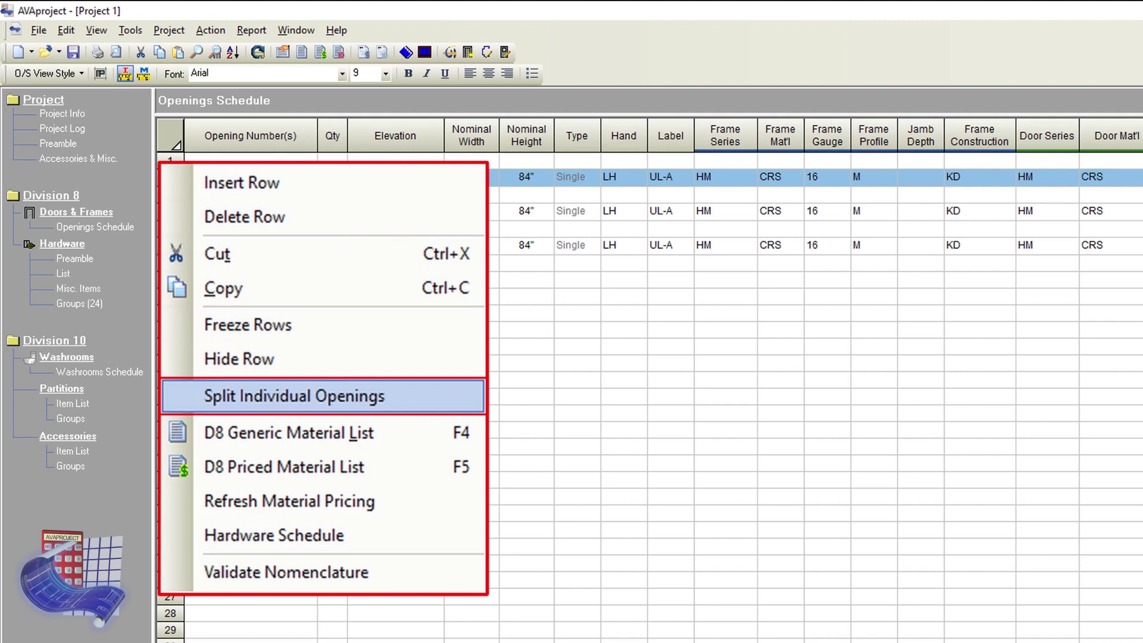
pyautogui.press('Return')
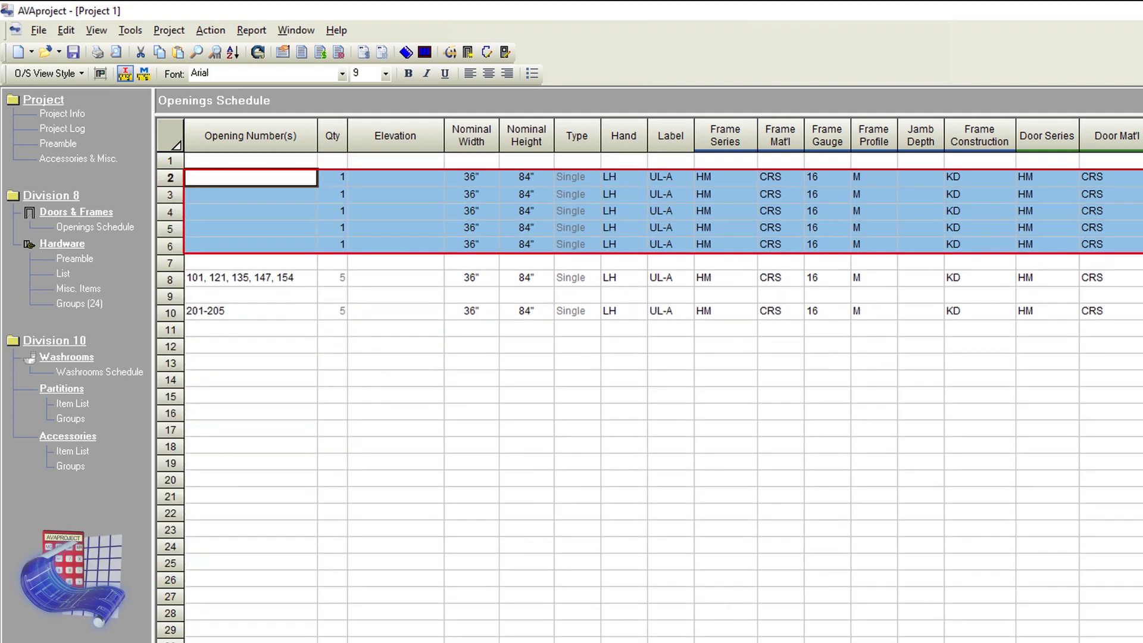
# Step: Set the Hand to RH for rows 2 and 6, and to RHR for row 4
pyautogui.click(624, 177)
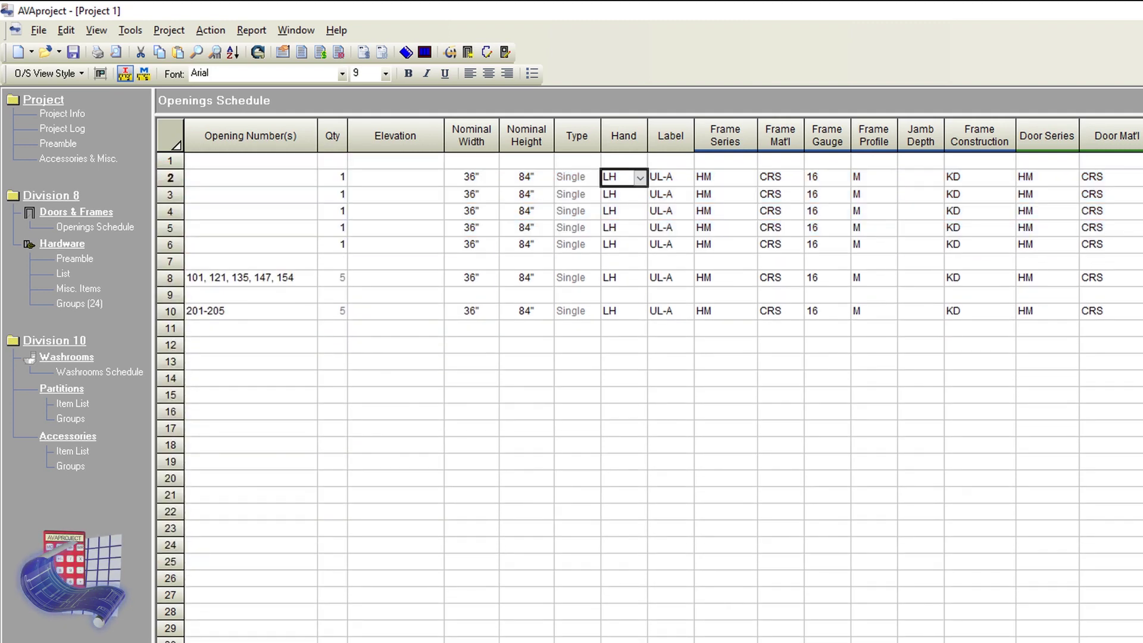
pyautogui.click(640, 177)
pyautogui.click(637, 205)
pyautogui.click(623, 211)
pyautogui.click(640, 211)
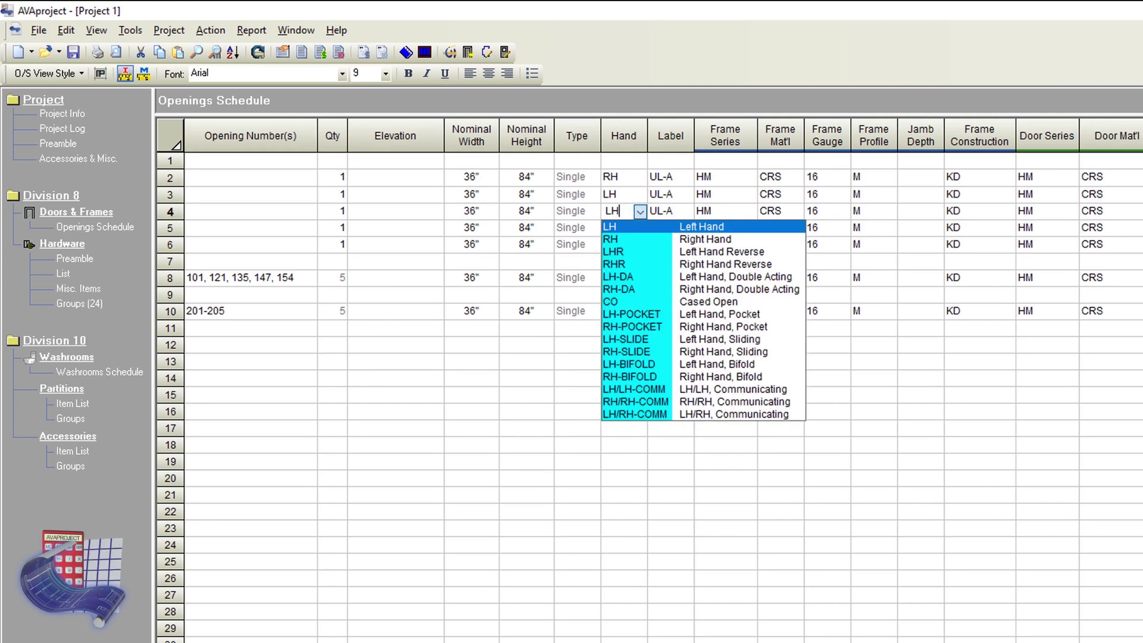
pyautogui.press('Down')
pyautogui.press('Down')
pyautogui.press('Down')
pyautogui.press('Return')
pyautogui.press('Down')
pyautogui.press('Down')
pyautogui.hotkey('alt', 'Down')
pyautogui.press('Down')
pyautogui.press('Return')
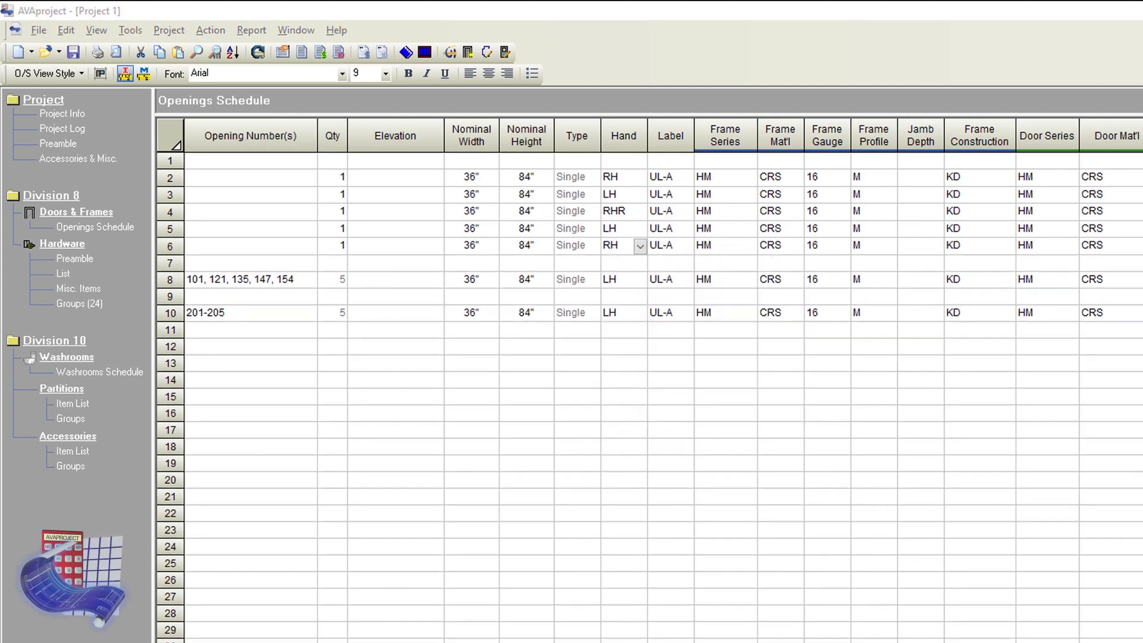
# Step: Split the "101, 121, 135, 147, 154" row and the "201-205" row into individual openings
pyautogui.rightClick(178, 279)
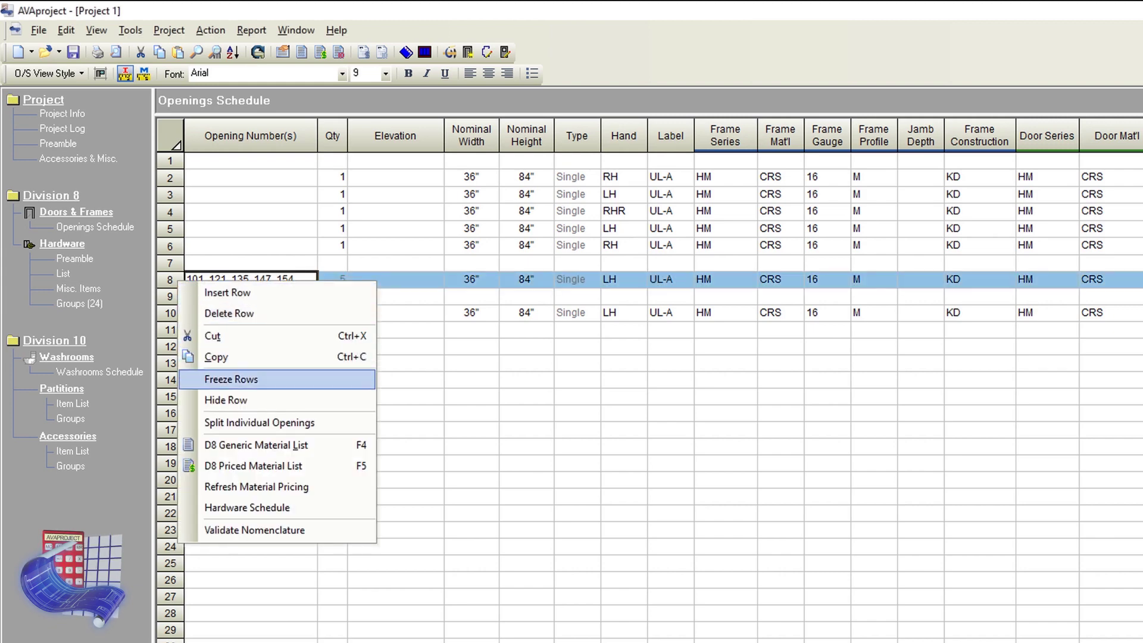
pyautogui.click(238, 423)
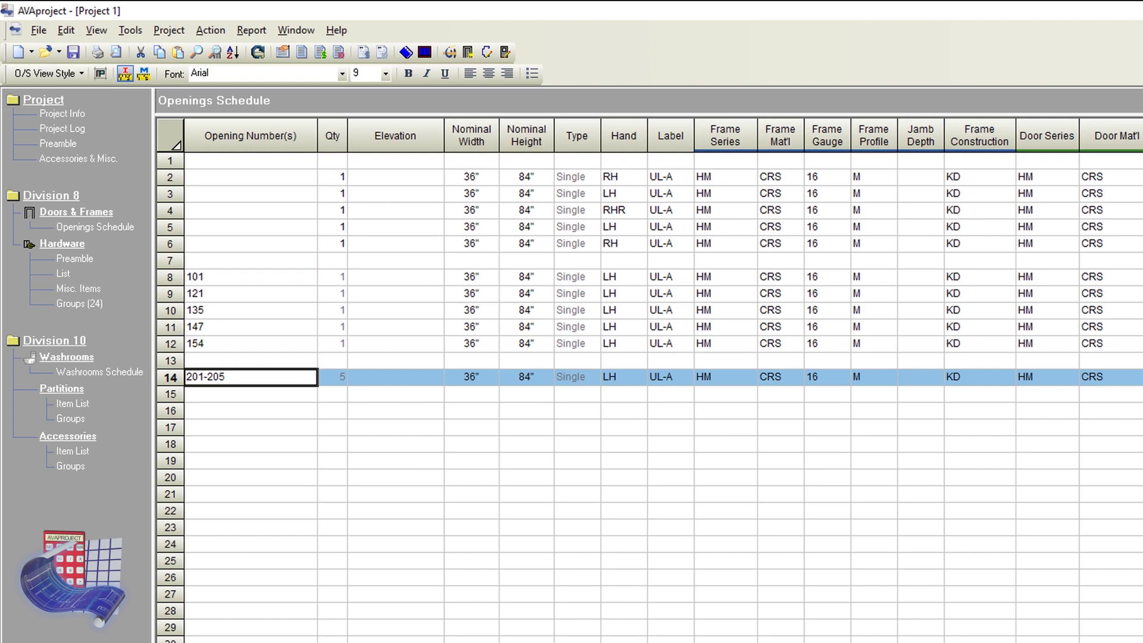
pyautogui.rightClick(171, 377)
pyautogui.click(238, 520)
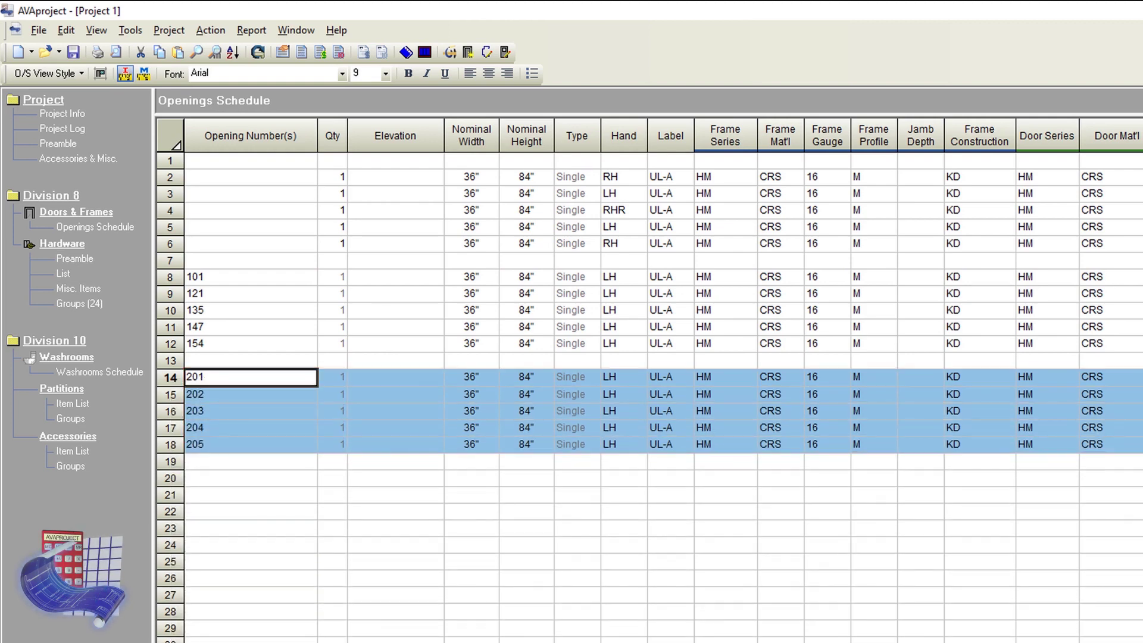
# Step: Set the Hand to RH for openings 101 and 154, and to RHR for opening 135
pyautogui.click(617, 277)
pyautogui.click(640, 278)
pyautogui.click(619, 305)
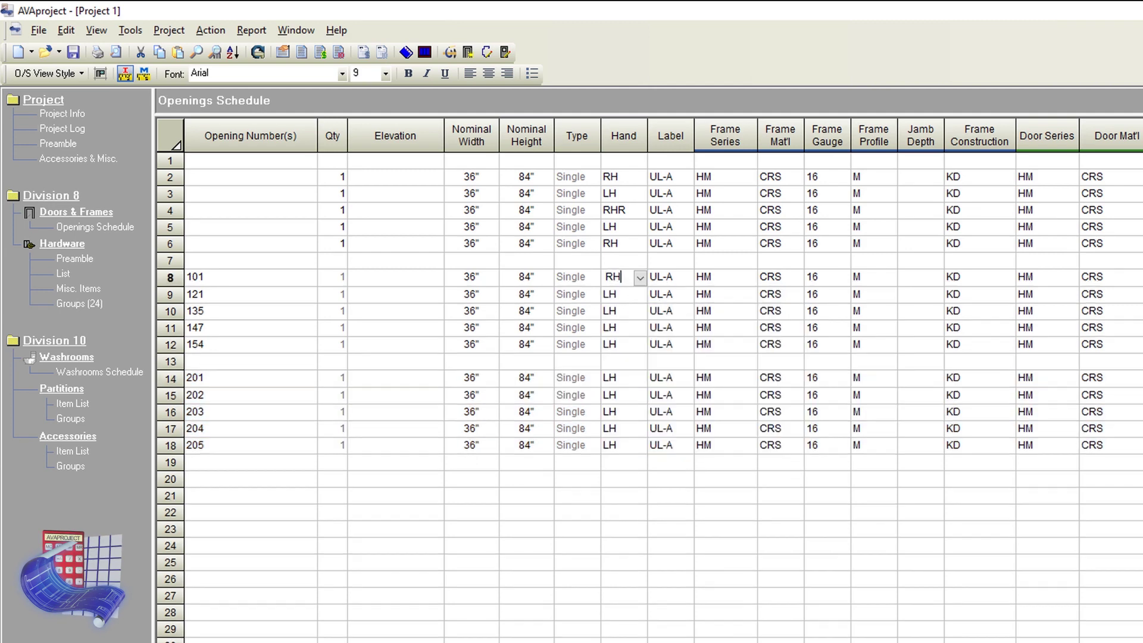
pyautogui.click(617, 310)
pyautogui.click(640, 310)
pyautogui.click(619, 364)
pyautogui.click(616, 344)
pyautogui.click(640, 345)
pyautogui.click(619, 373)
# Step: Set the Hand to RH for openings 201 and 205, and to RHR for opening 203
pyautogui.click(616, 378)
pyautogui.click(640, 379)
pyautogui.click(619, 407)
pyautogui.click(617, 412)
pyautogui.click(640, 413)
pyautogui.click(617, 447)
pyautogui.click(640, 447)
pyautogui.click(619, 475)
# Step: Set the Label to UL-B for openings 121 and 147, and to UL-C for opening 204
pyautogui.click(667, 295)
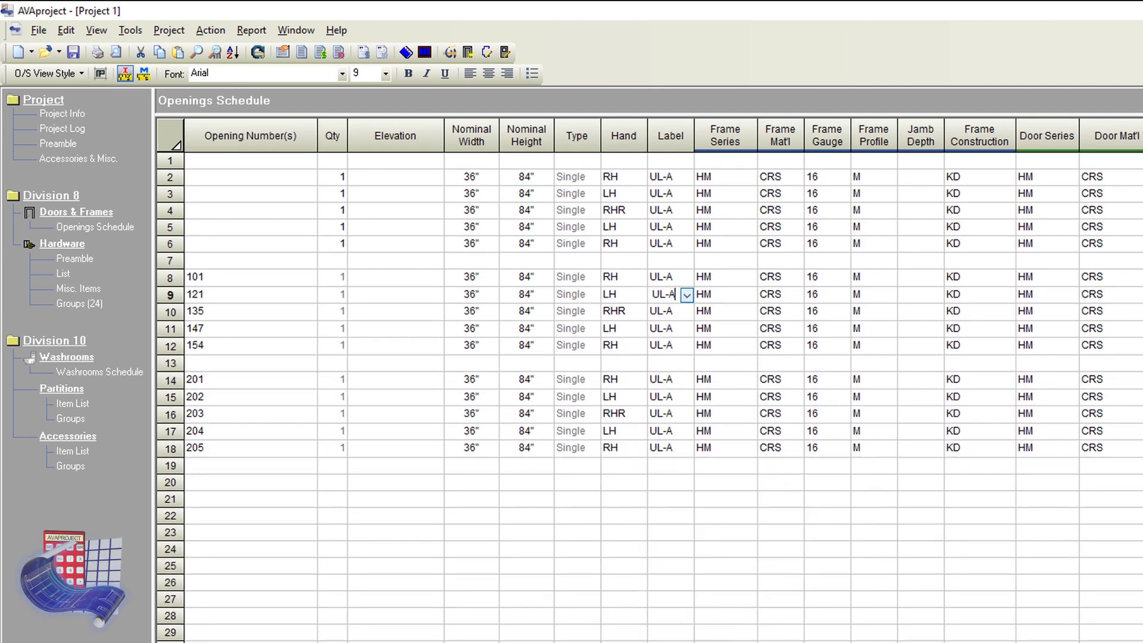
pyautogui.click(686, 295)
pyautogui.click(667, 335)
pyautogui.click(666, 328)
pyautogui.click(687, 330)
pyautogui.click(712, 370)
pyautogui.click(667, 431)
pyautogui.click(686, 431)
pyautogui.click(712, 484)
# Step: Combine the identical openings among the rows for openings 201 to 205
pyautogui.click(250, 379)
pyautogui.hotkey('shift', 'Down')
pyautogui.hotkey('shift', 'Down')
pyautogui.hotkey('shift', 'Down')
pyautogui.hotkey('shift', 'Down')
pyautogui.rightClick(169, 398)
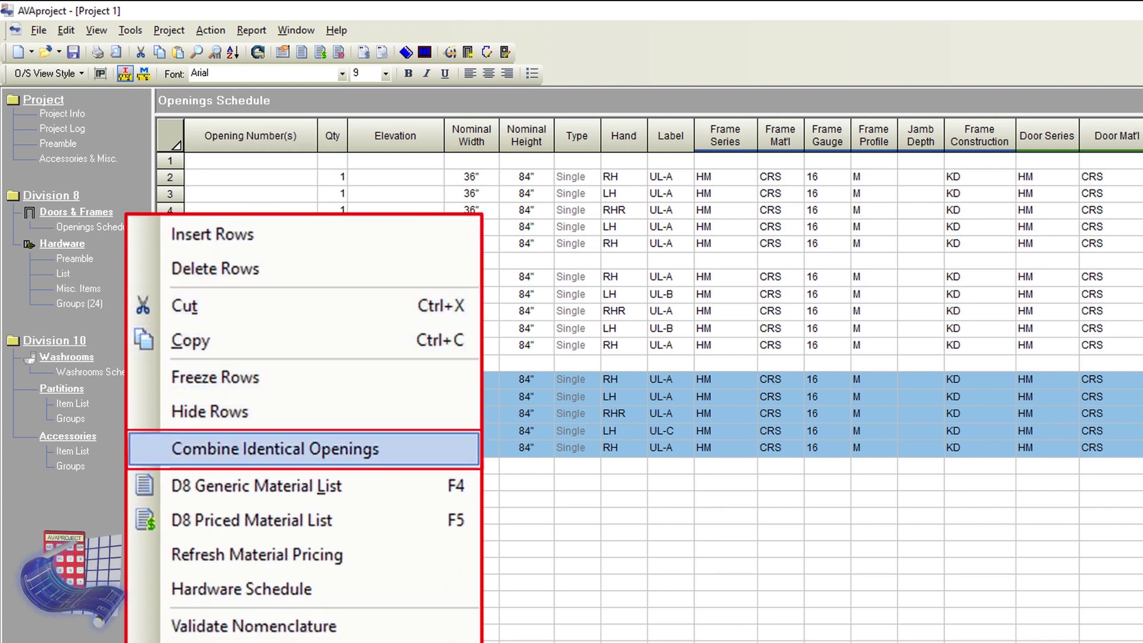
pyautogui.click(276, 449)
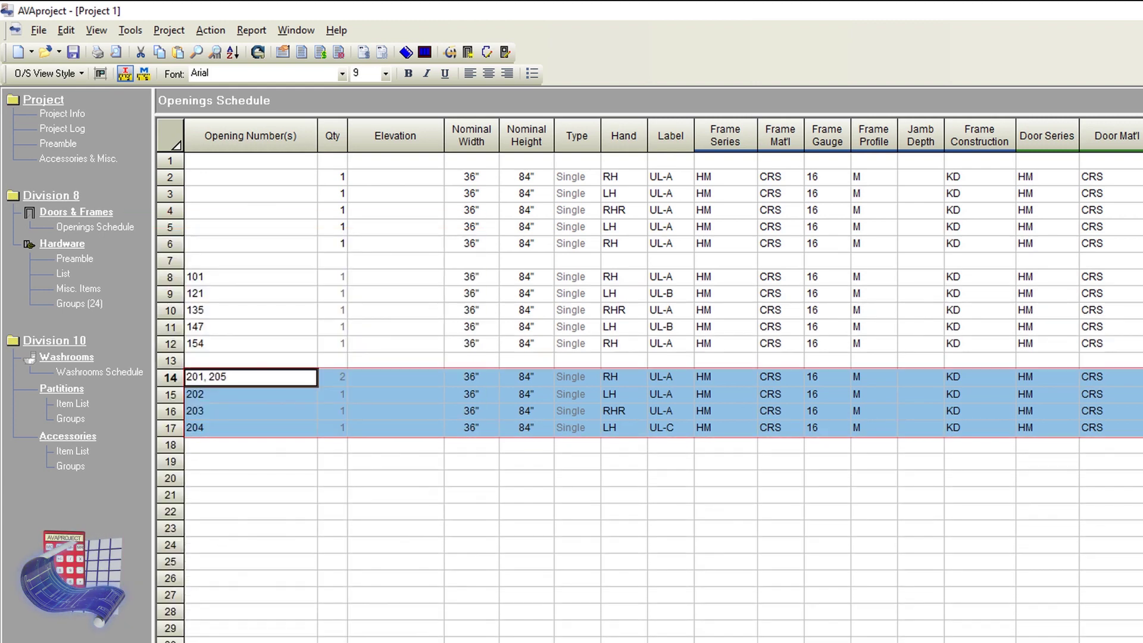
# Step: Combine the identical openings among the rows for openings 101 to 154
pyautogui.click(170, 277)
pyautogui.moveTo(171, 277); pyautogui.dragTo(170, 344)
pyautogui.rightClick(170, 345)
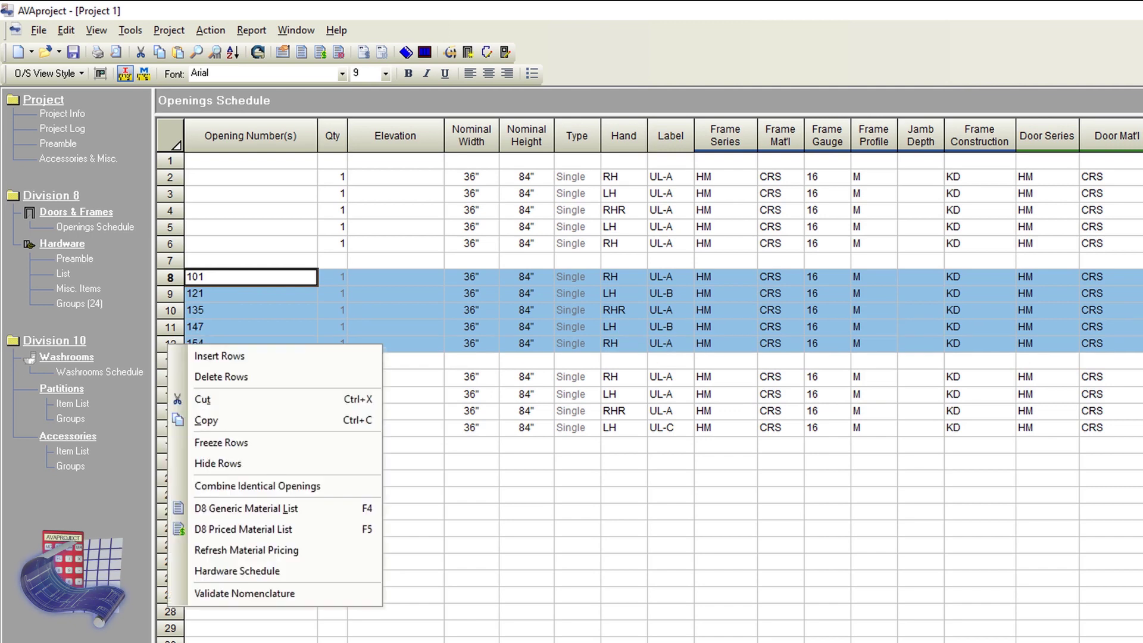
pyautogui.press('Return')
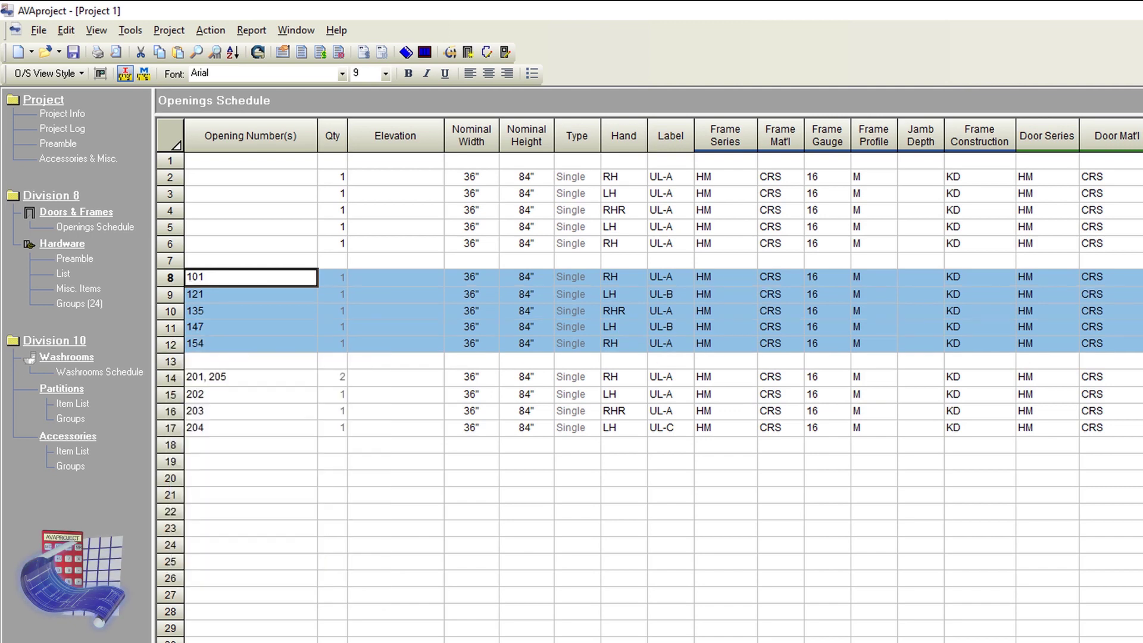
# Step: Combine the identical openings among the unnumbered rows 2 to 6
pyautogui.moveTo(170, 177); pyautogui.dragTo(170, 243)
pyautogui.rightClick(175, 239)
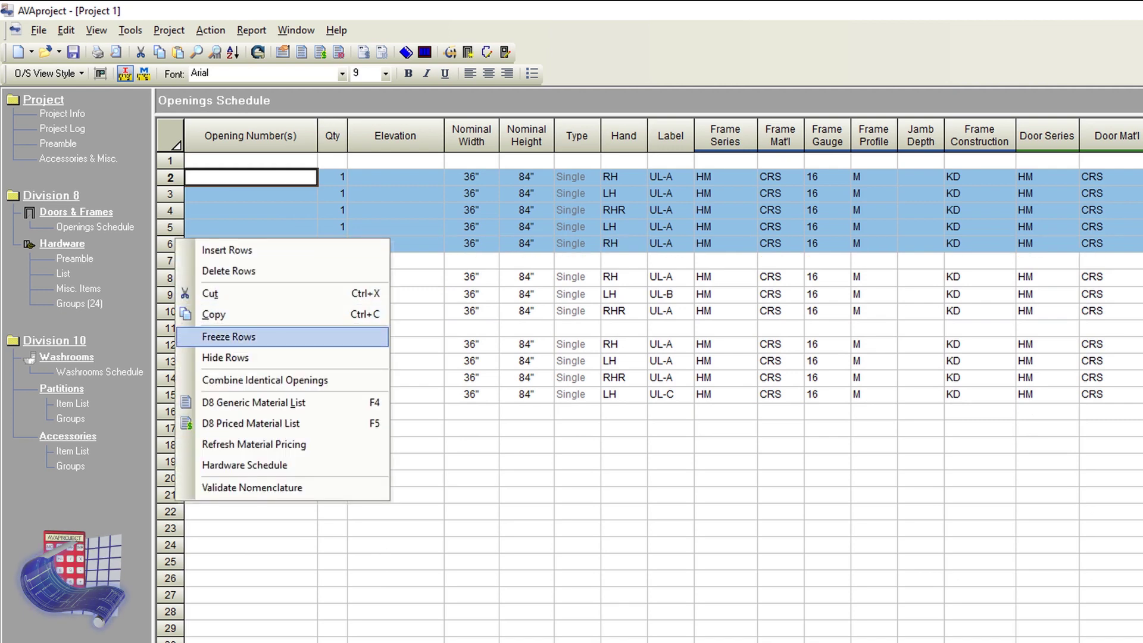
pyautogui.press('Down')
pyautogui.press('Down')
pyautogui.press('Return')
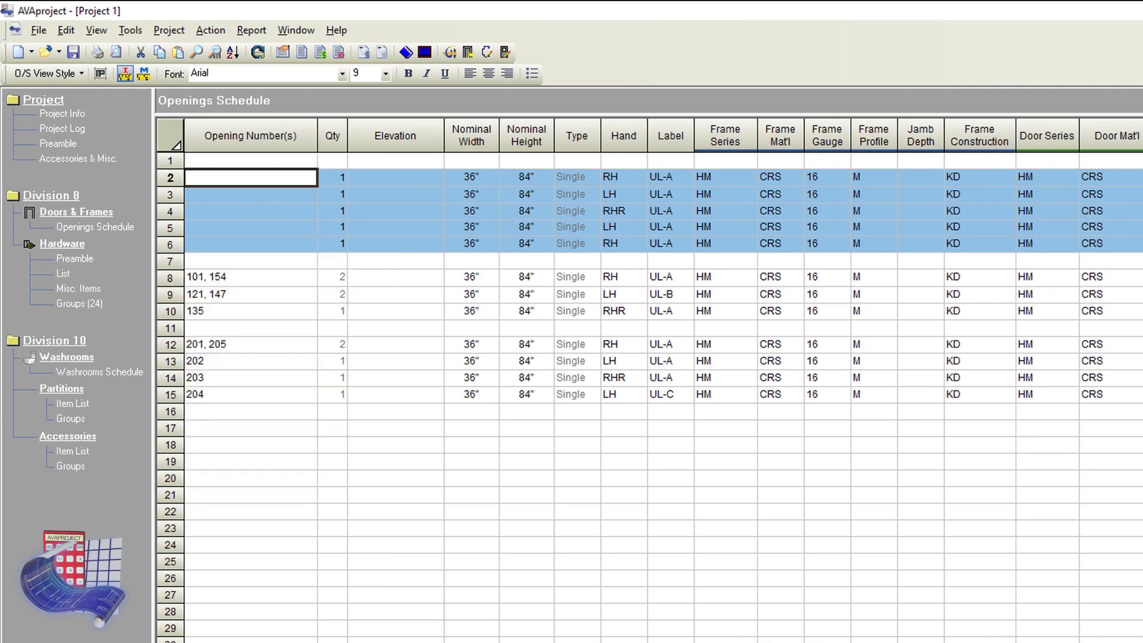
# Step: Combine the identical openings across all filled rows of the schedule, from row 2 to row 13
pyautogui.moveTo(170, 178); pyautogui.dragTo(170, 361)
pyautogui.rightClick(170, 311)
pyautogui.click(257, 477)
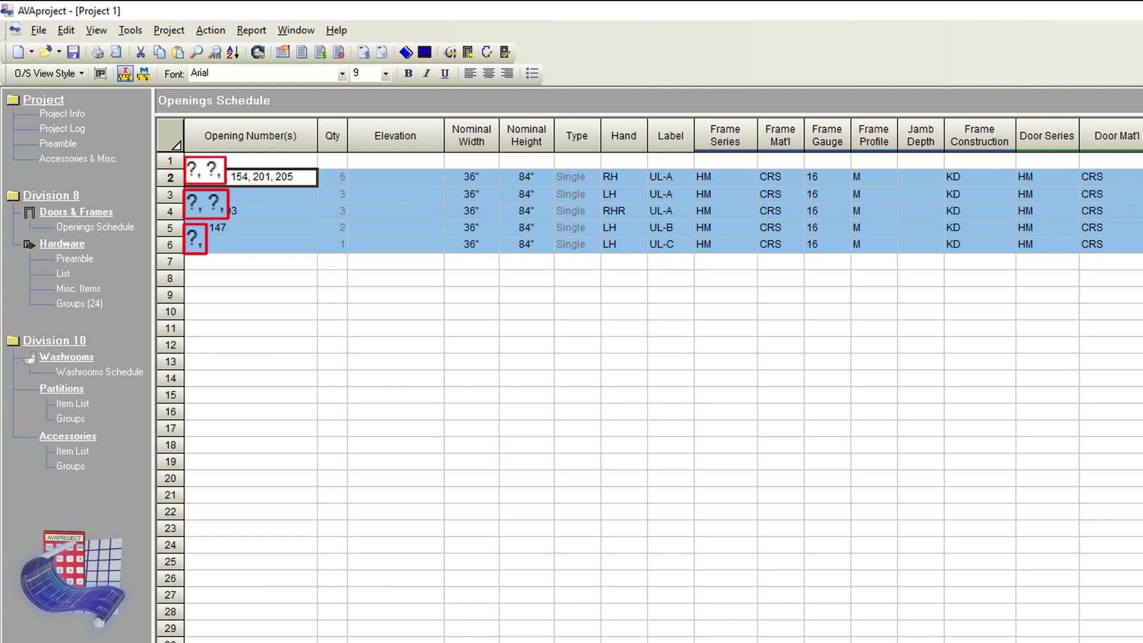
# Step: Split all the combined rows, 2 to 6, back into individual openings
pyautogui.moveTo(170, 178); pyautogui.dragTo(170, 211)
pyautogui.hotkey('shift', 'Down')
pyautogui.hotkey('shift', 'Down')
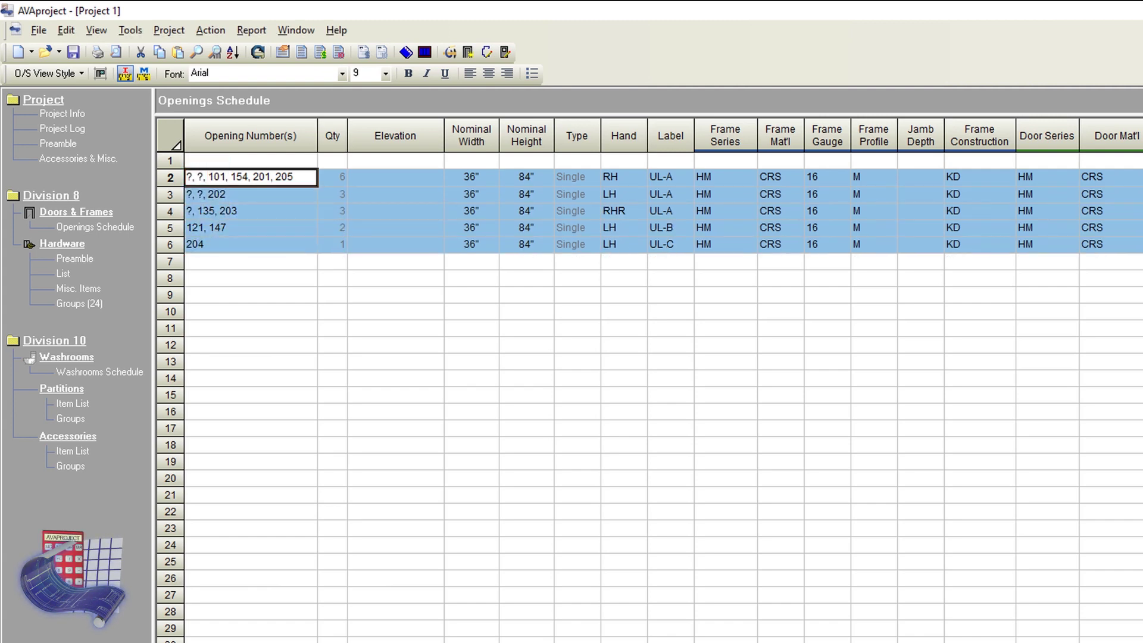
pyautogui.hotkey('shift', 'F10')
pyautogui.press('Down')
pyautogui.press('Down')
pyautogui.press('Down')
pyautogui.press('Down')
pyautogui.press('Down')
pyautogui.press('Down')
pyautogui.press('Return')
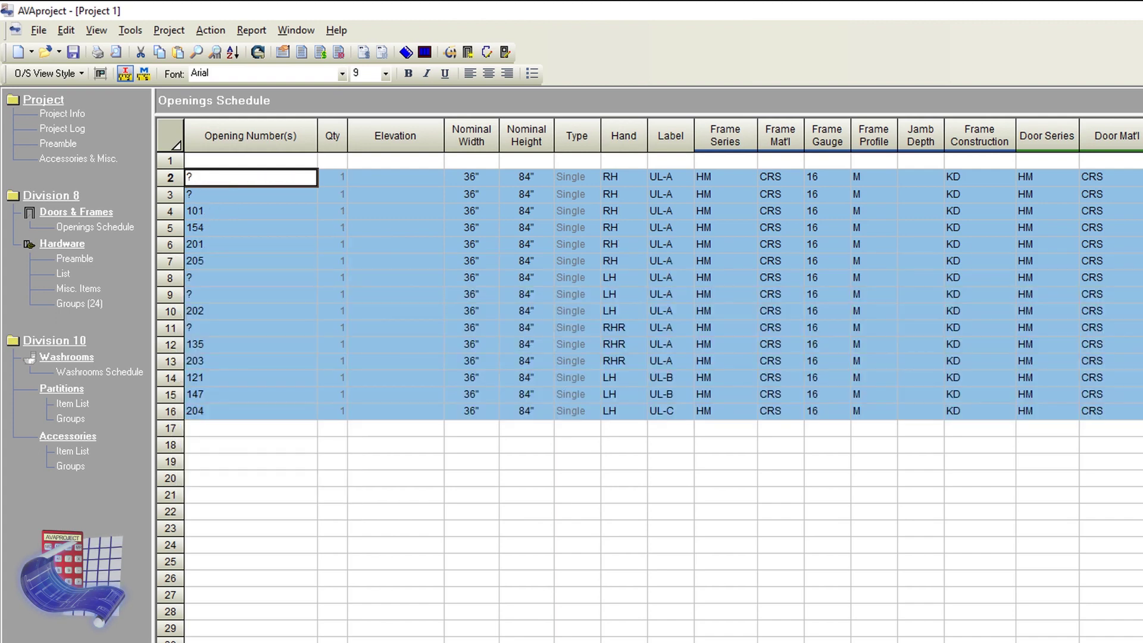
pyautogui.click(471, 138)
pyautogui.rightClick(470, 139)
pyautogui.moveTo(527, 150)
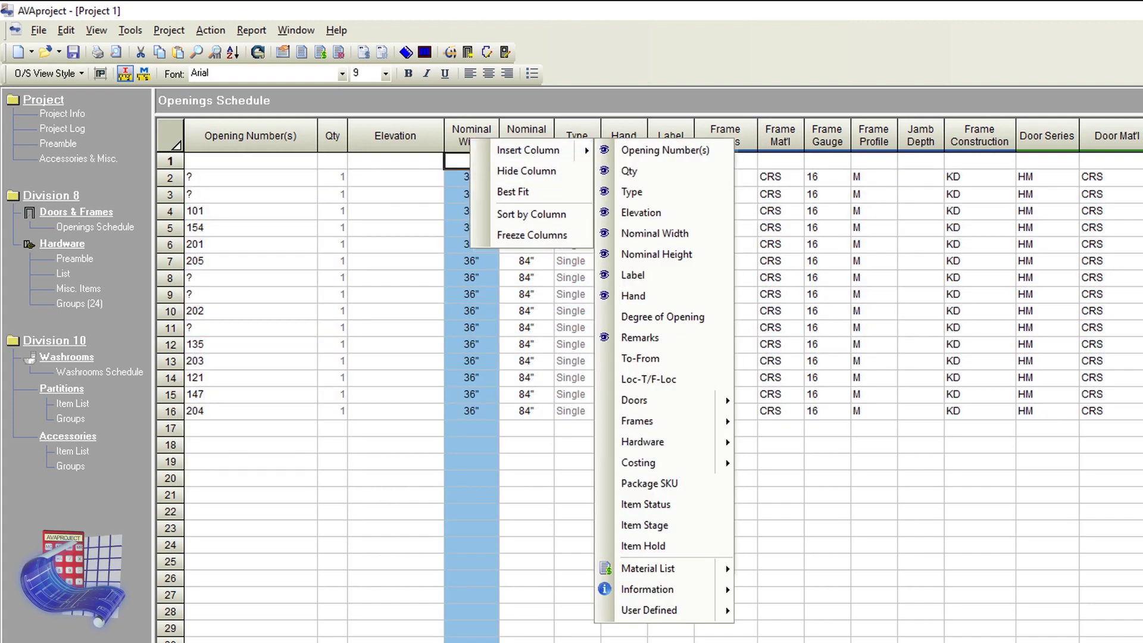
pyautogui.press('Return')
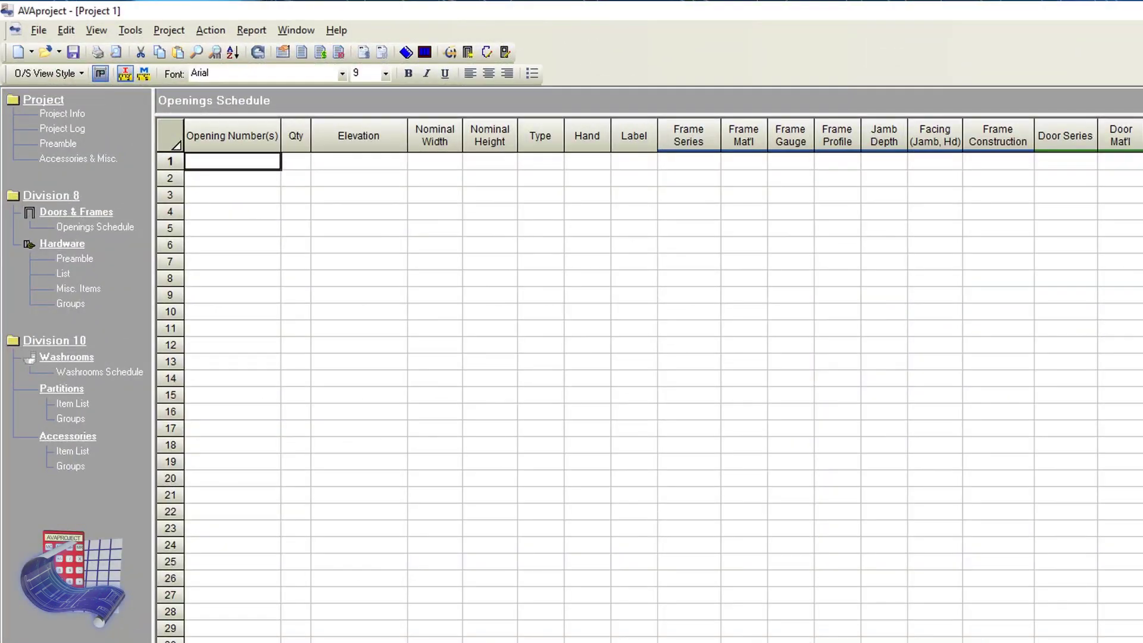
# Step: Enter opening numbers 100-205B, 110-211C, 115-611D, 116-626E and 120-327F in rows 1 to 5 of the empty schedule
pyautogui.write('100-205B')
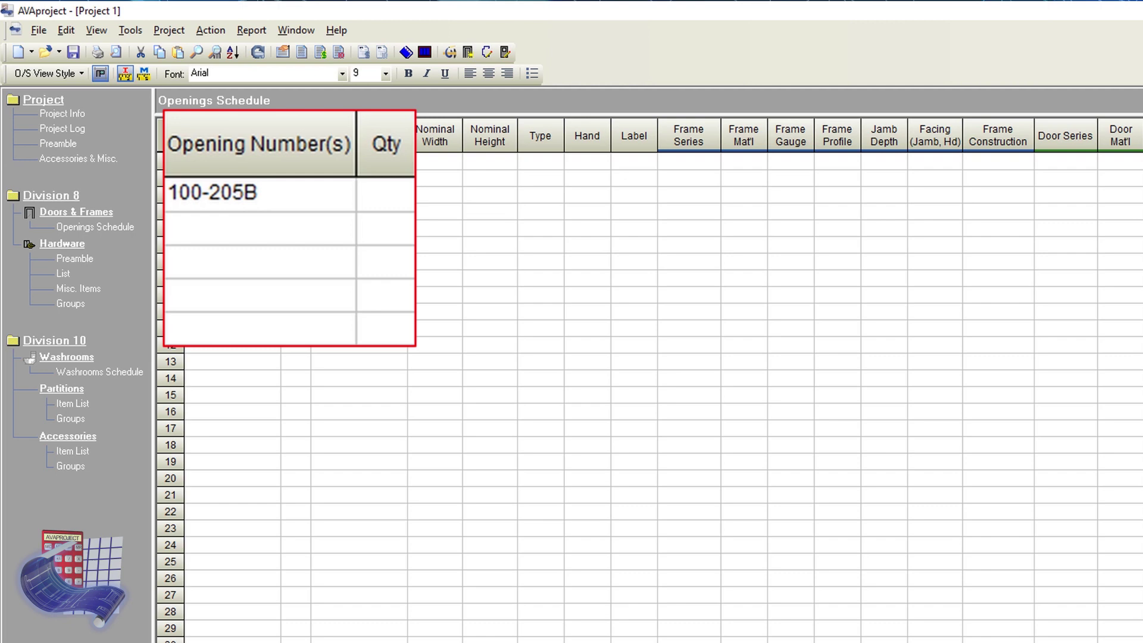
pyautogui.press('Return')
pyautogui.write('110-211C')
pyautogui.press('Return')
pyautogui.write('115-611D')
pyautogui.press('Return')
pyautogui.write('116-626E')
pyautogui.press('Return')
pyautogui.write('1')
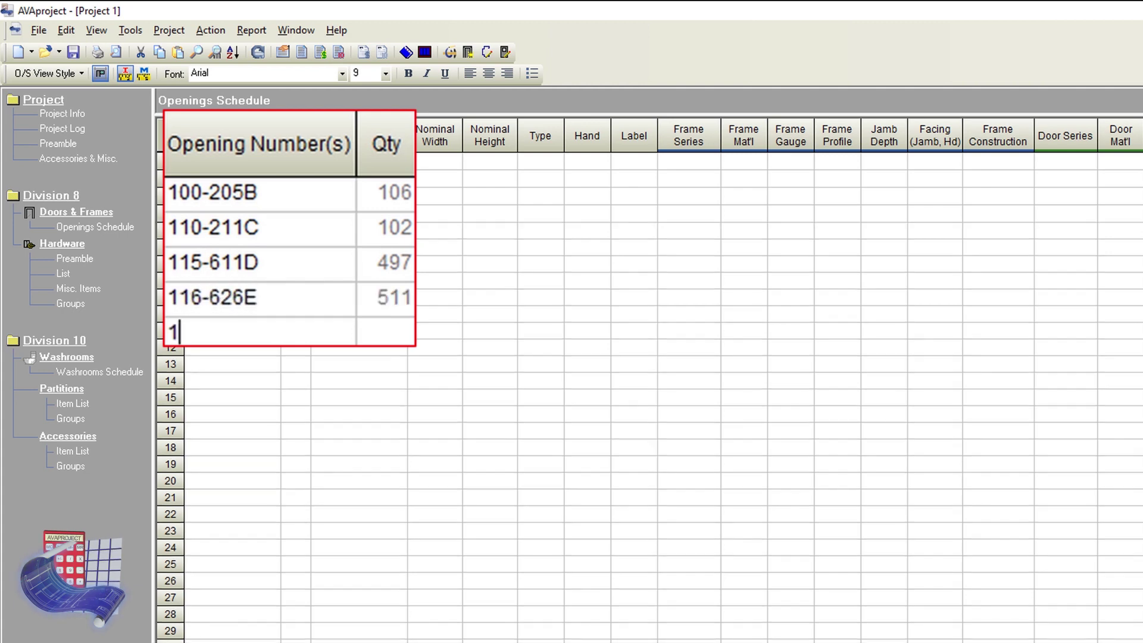
pyautogui.write('20-327F')
pyautogui.press('Return')
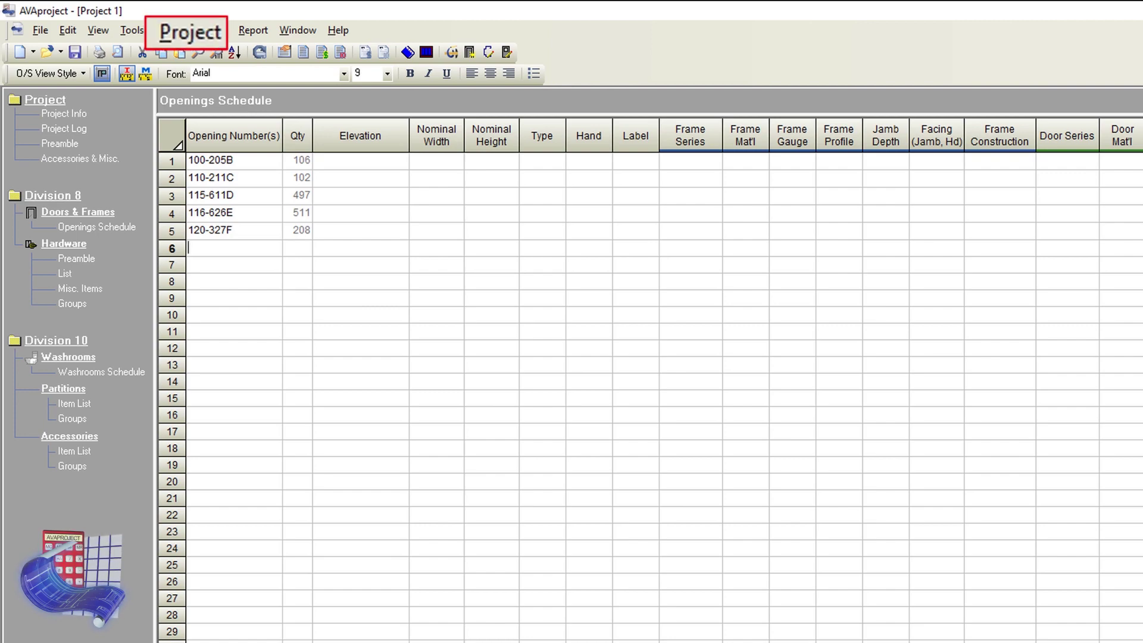
# Step: Turn off the project convention that uses a hyphen to denote ranges of openings
pyautogui.hotkey('alt', 'p')
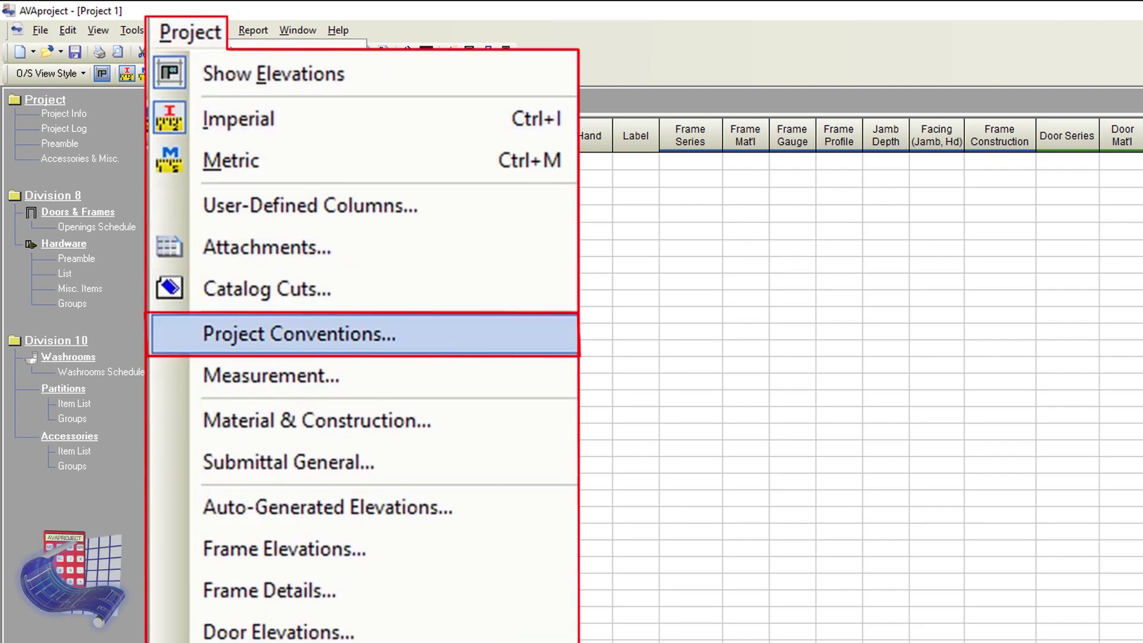
pyautogui.press('Return')
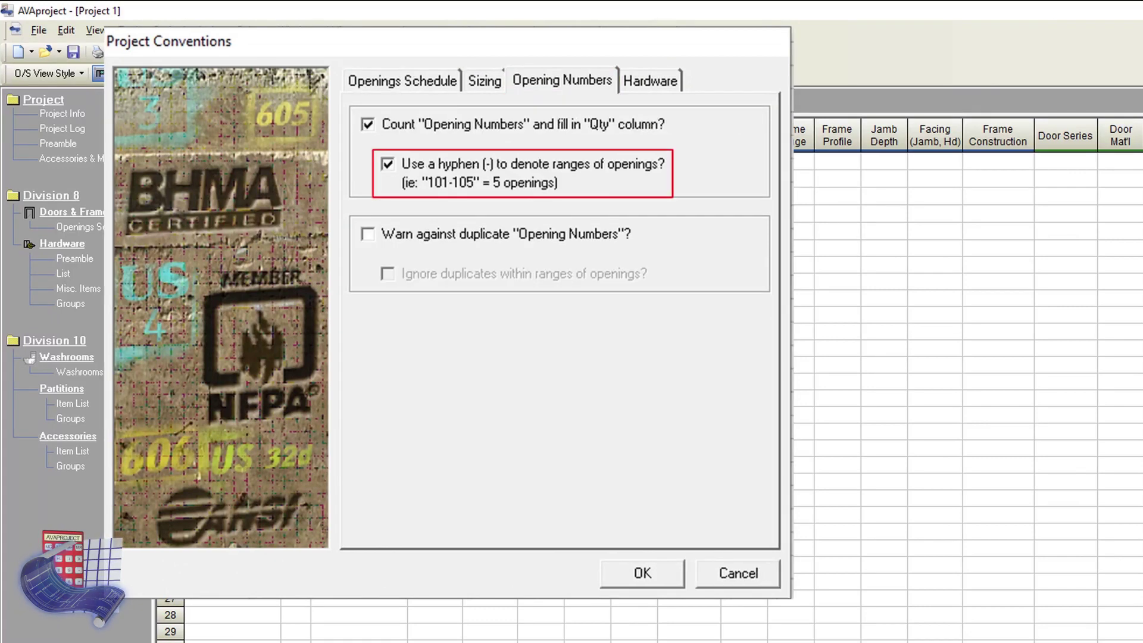
pyautogui.click(388, 164)
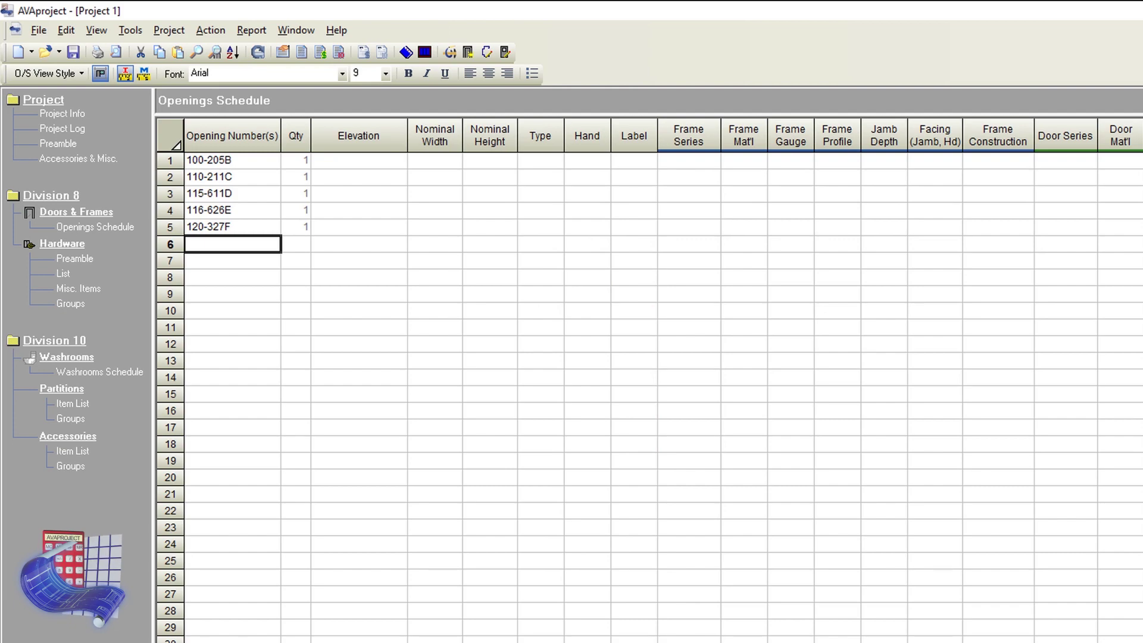
# Step: Turn off the project convention that counts opening numbers and fills in the Qty column
pyautogui.click(168, 30)
pyautogui.click(197, 181)
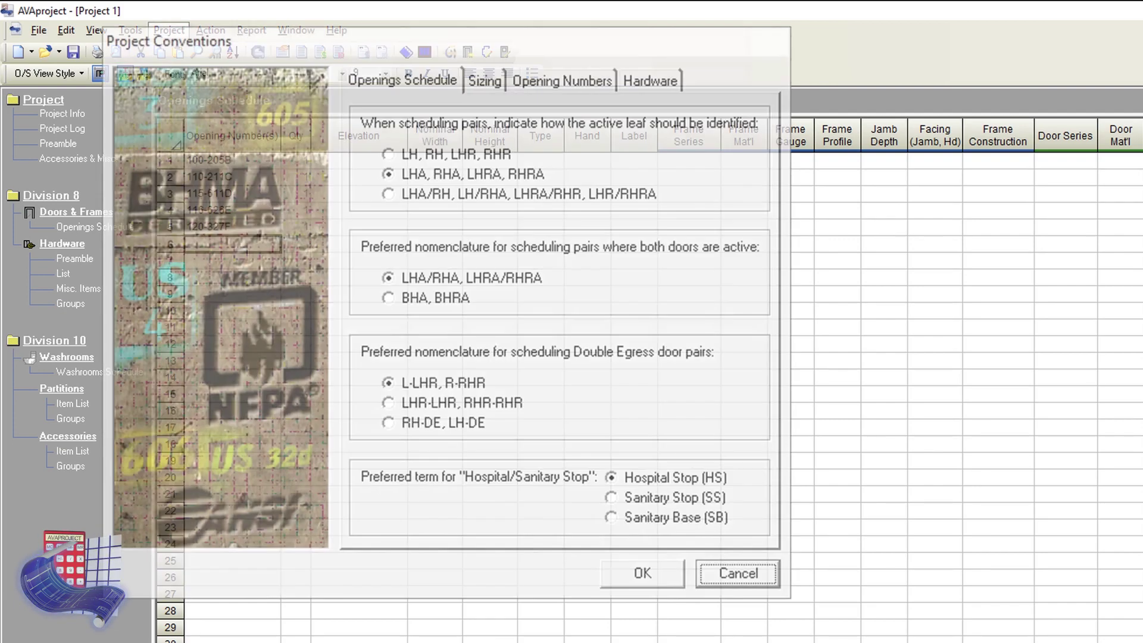
pyautogui.click(562, 81)
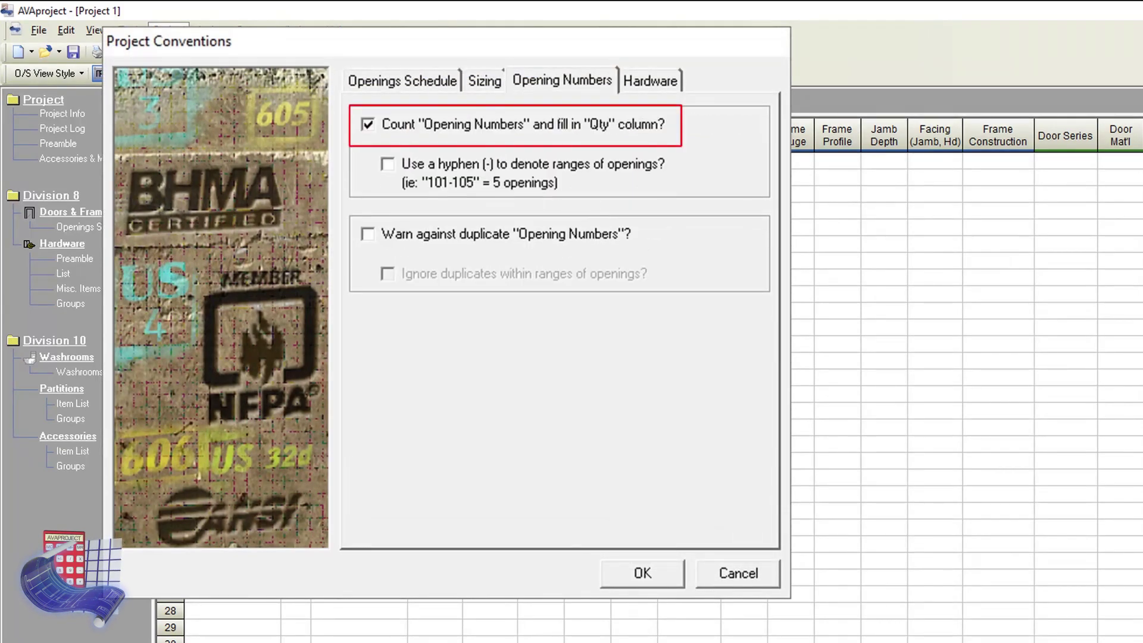
pyautogui.click(368, 124)
pyautogui.press('Return')
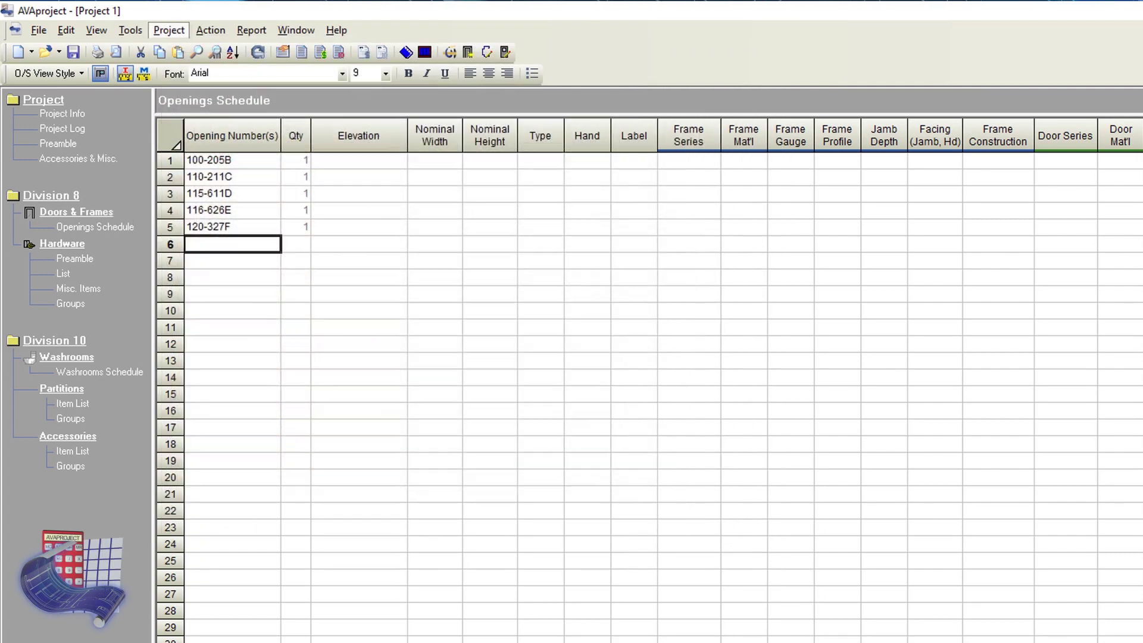
# Step: Set the quantities of rows 1 to 4 to 10, 15, 12 and 29
pyautogui.click(295, 160)
pyautogui.write('10')
pyautogui.press('Return')
pyautogui.write('15')
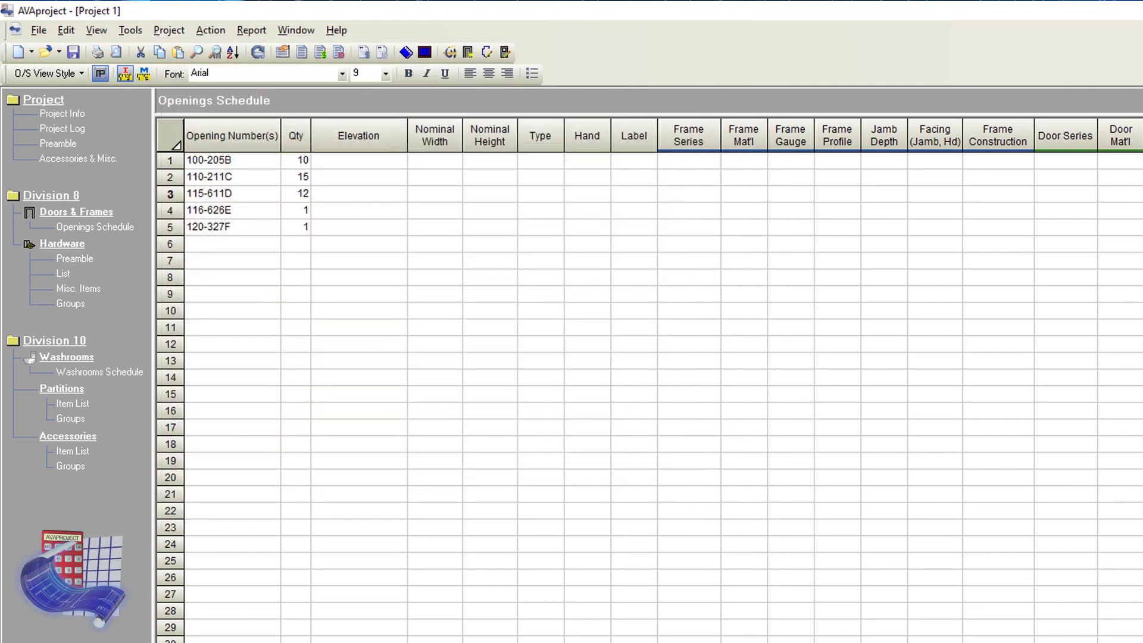
pyautogui.write('29')
pyautogui.press('Down')
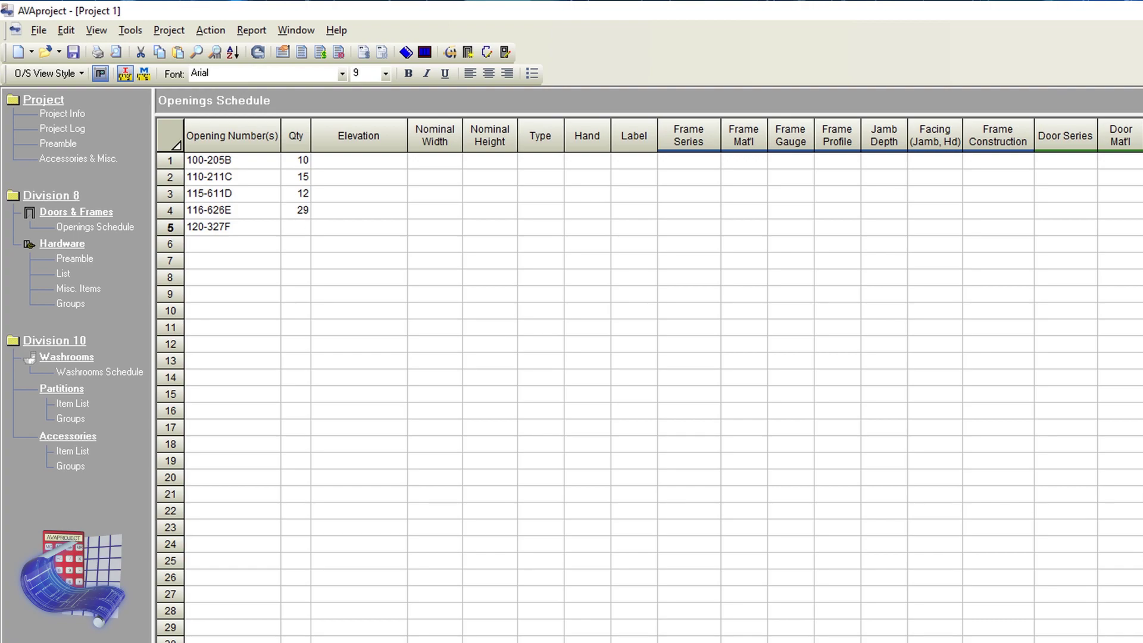